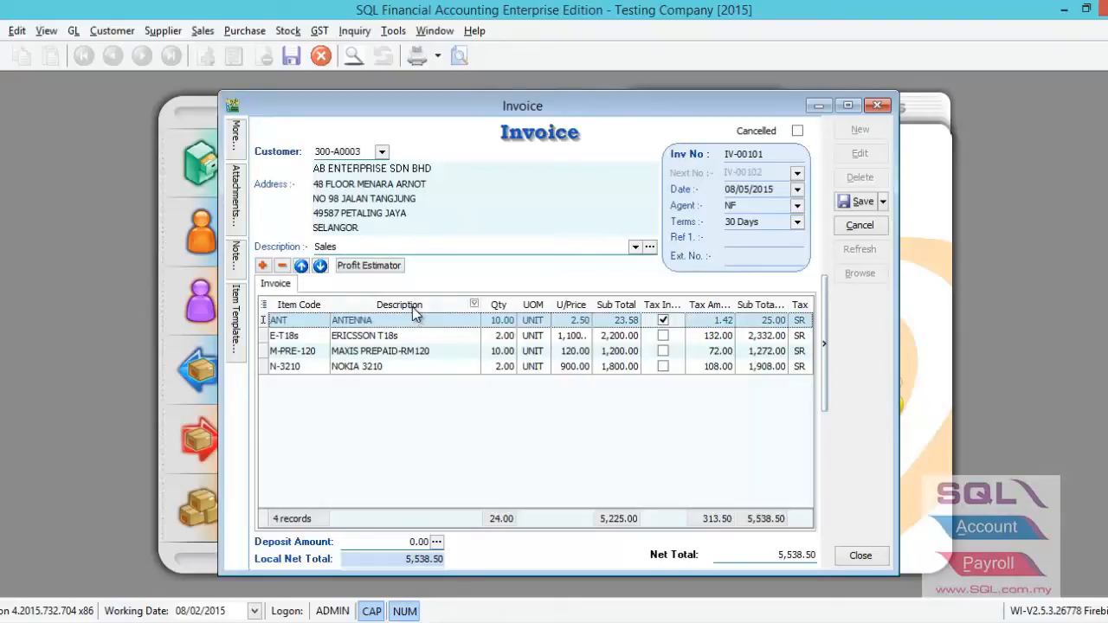
Show the hidden Account column in the invoice's item grid.
right_click(413, 308)
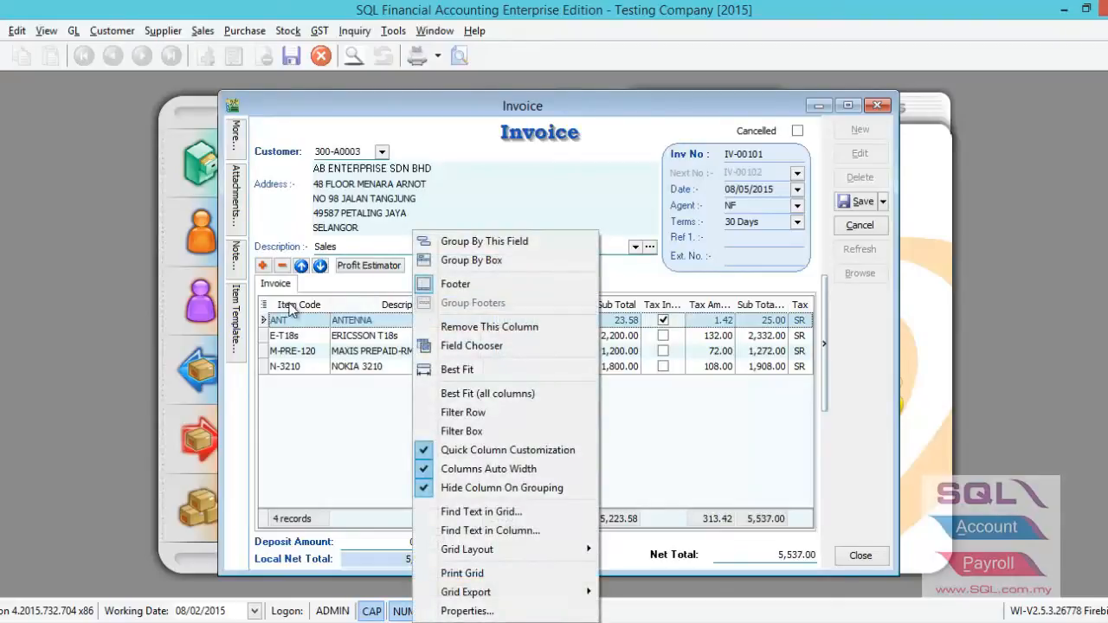
click(264, 307)
click(264, 307)
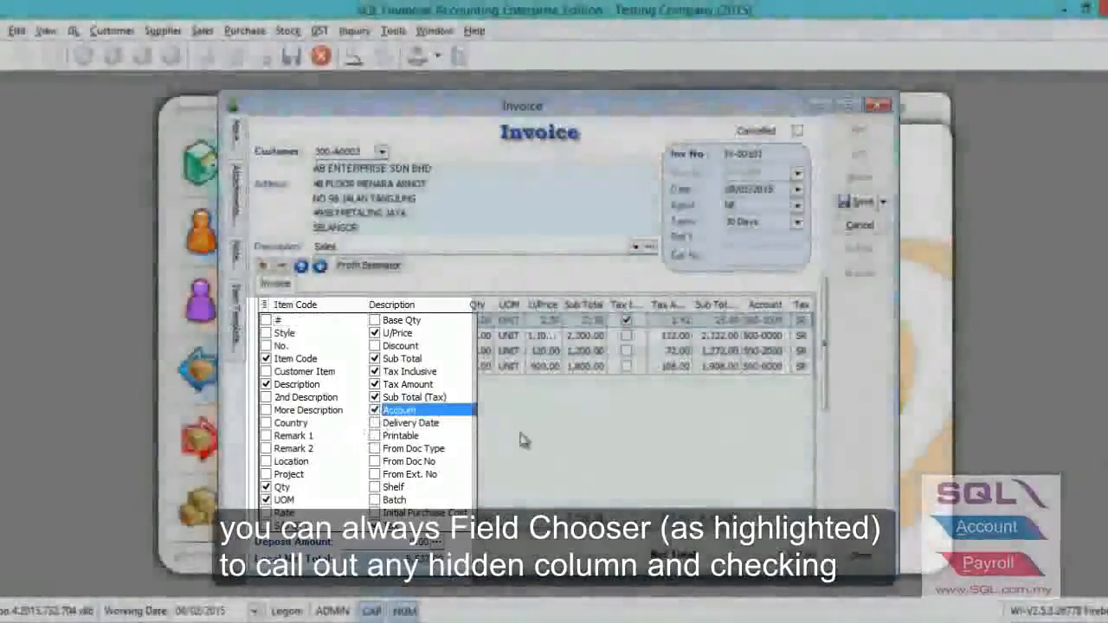
click(545, 446)
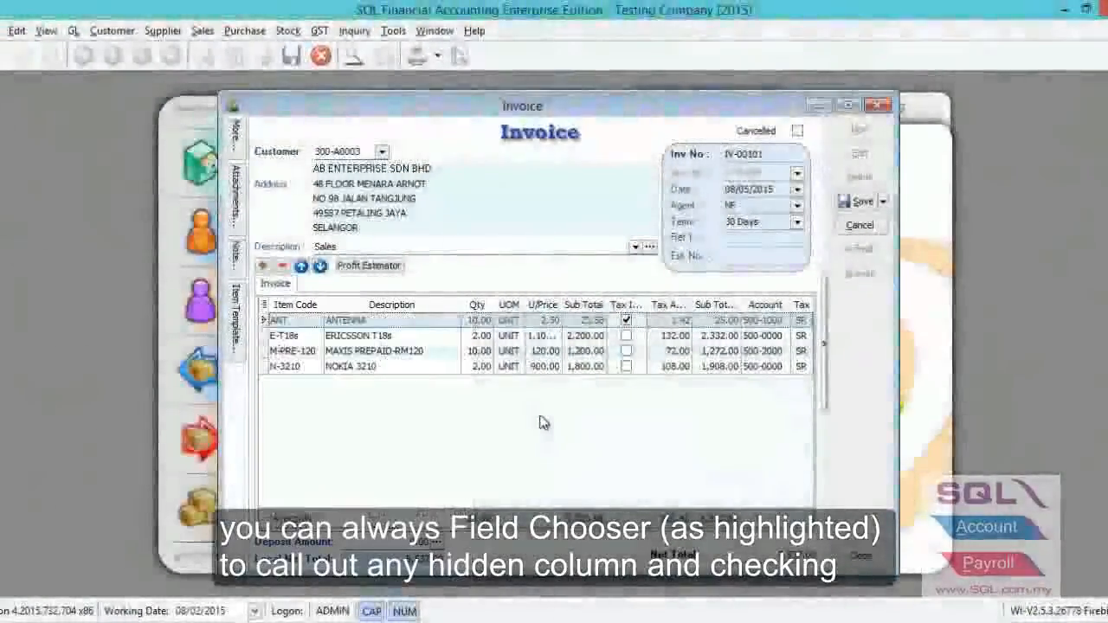
Check the account code assigned to each of the four invoice item lines.
click(773, 320)
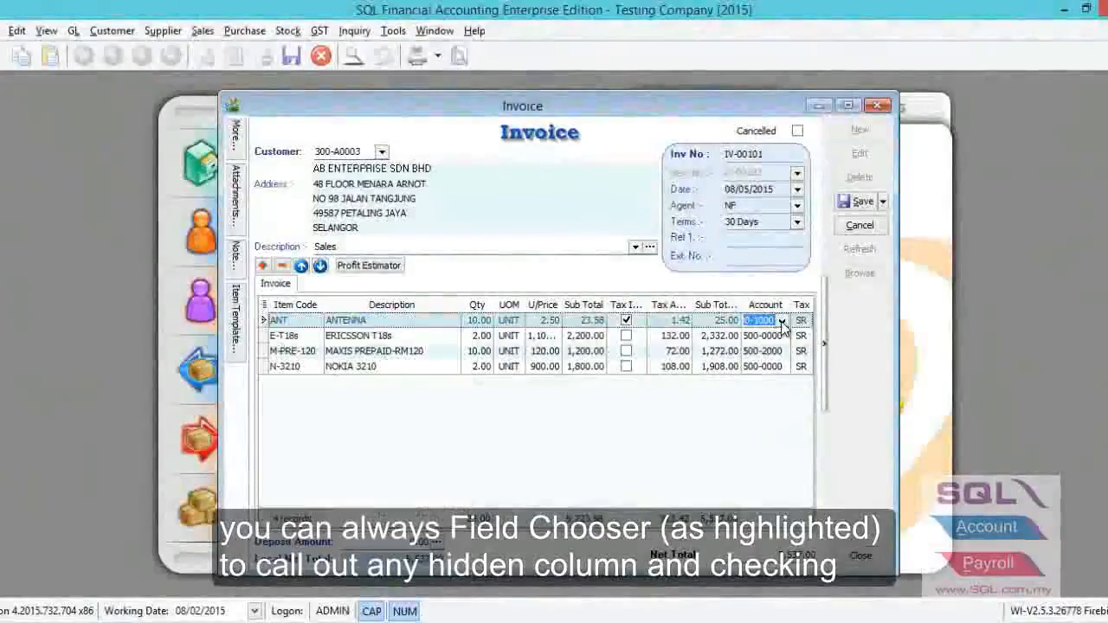
click(782, 321)
click(783, 322)
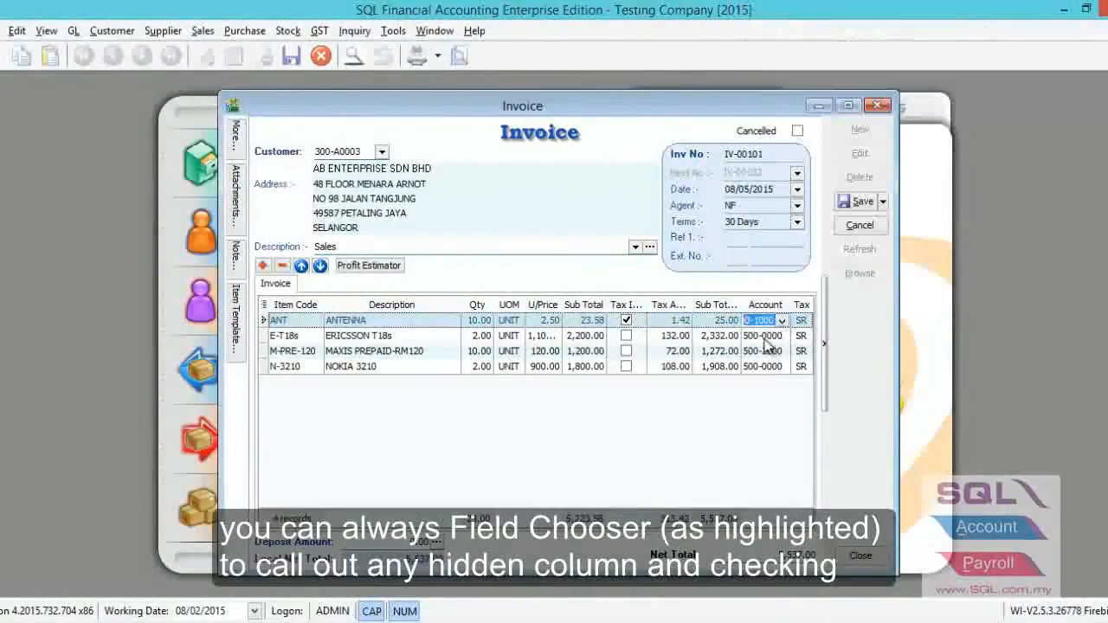
click(767, 339)
click(768, 354)
click(769, 366)
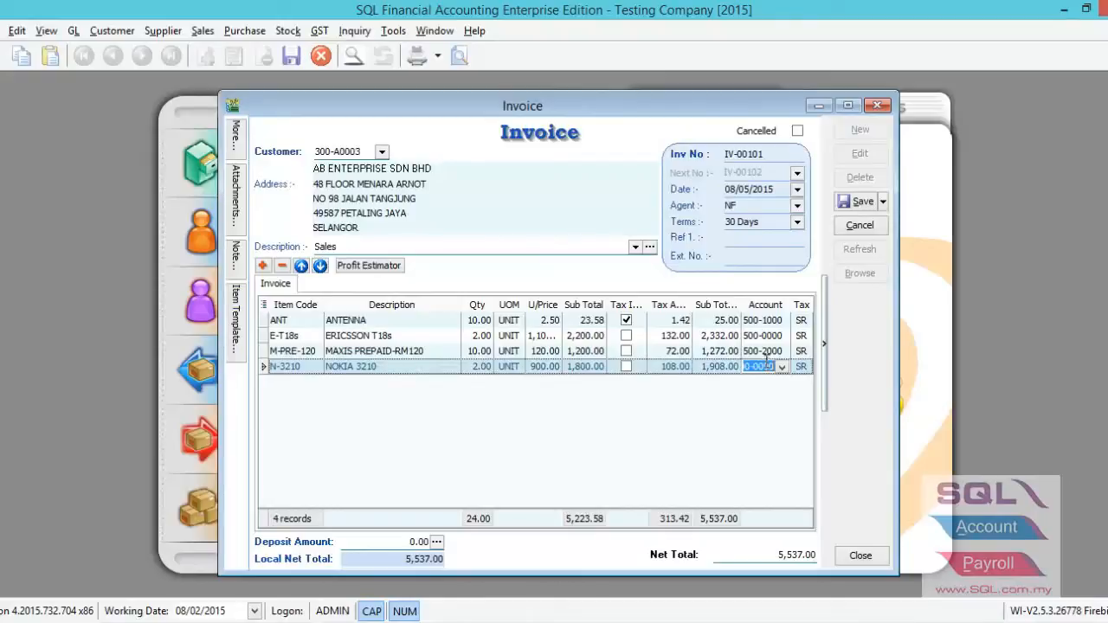
Set the MAXIS PREPAID-RM120 line's account to SALES-ACCESSORIES (500-1000) by searching account descriptions for "sa".
click(766, 352)
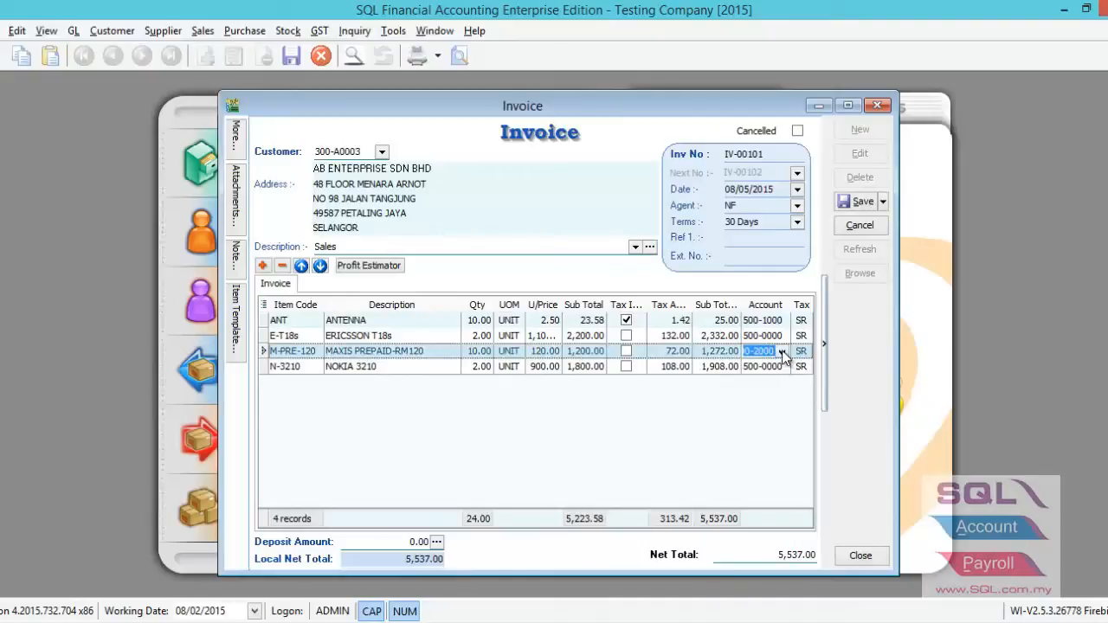
click(782, 353)
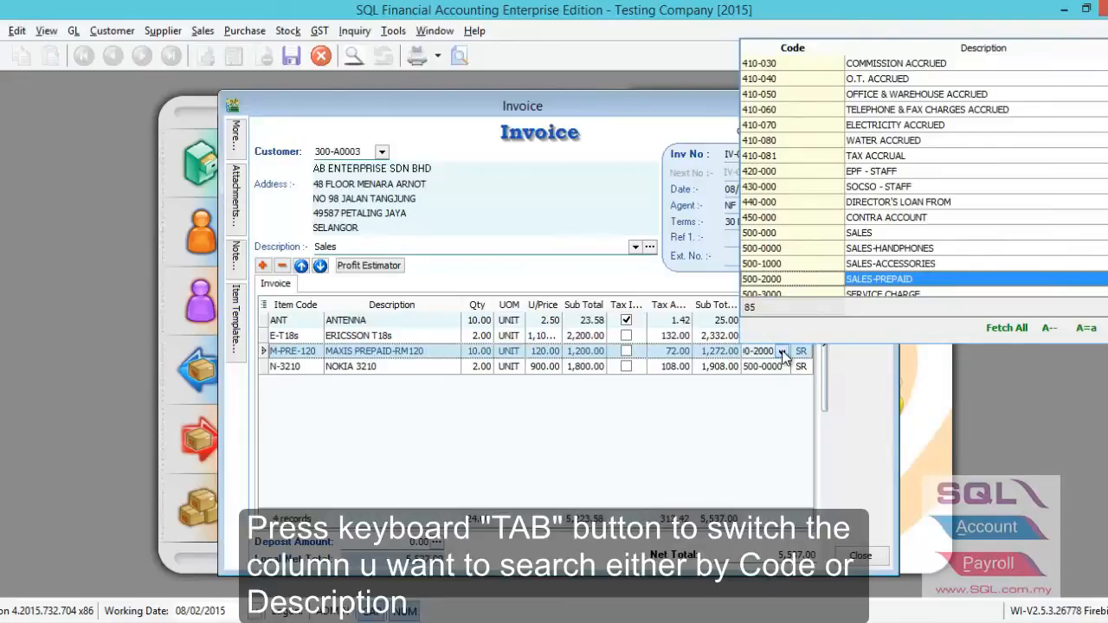
key(Tab)
text(sa)
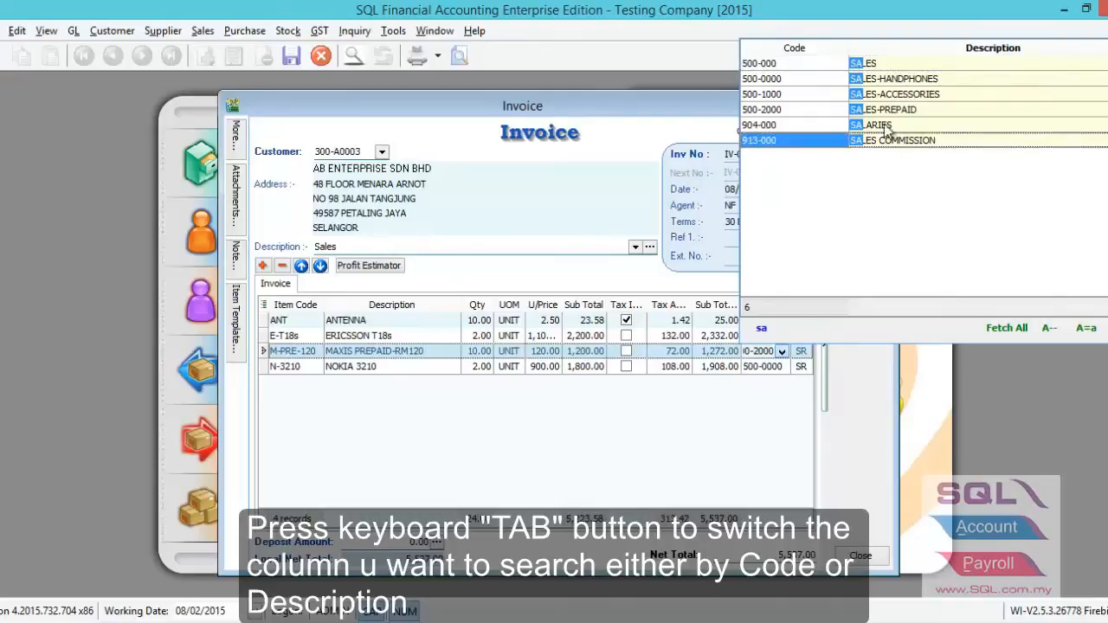
click(892, 95)
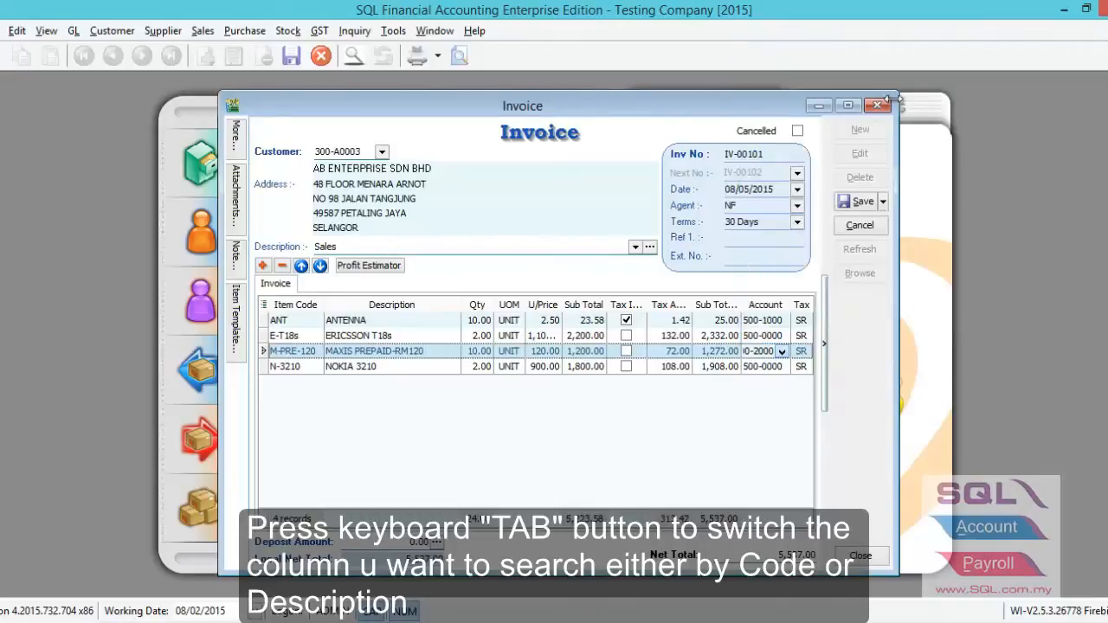
click(772, 367)
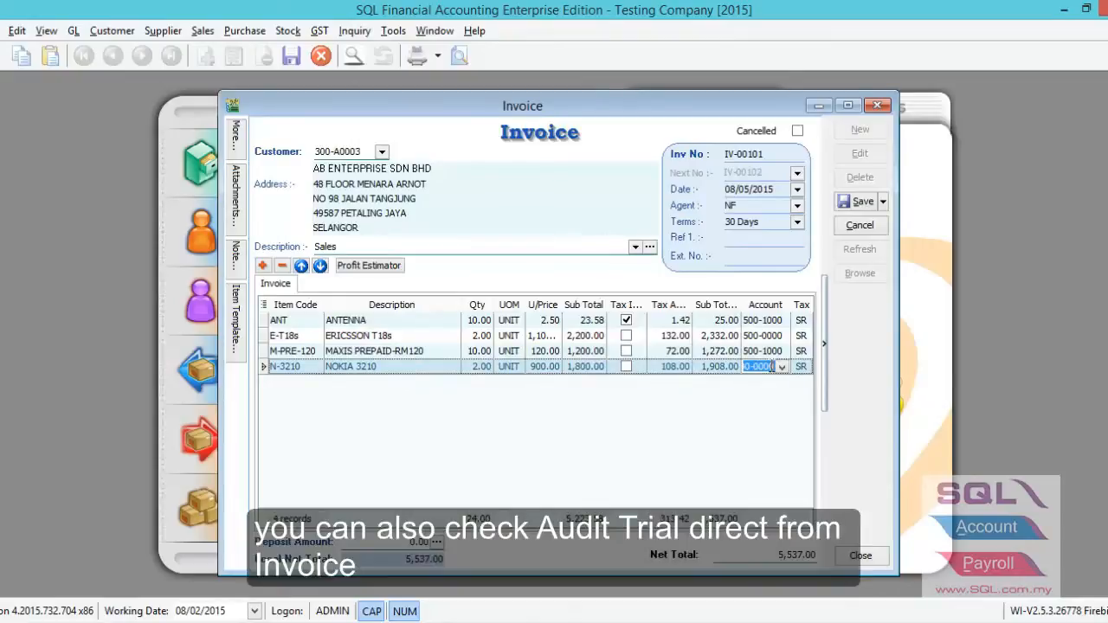
View the audit trail summary for invoice IV-00101 and close it.
right_click(848, 369)
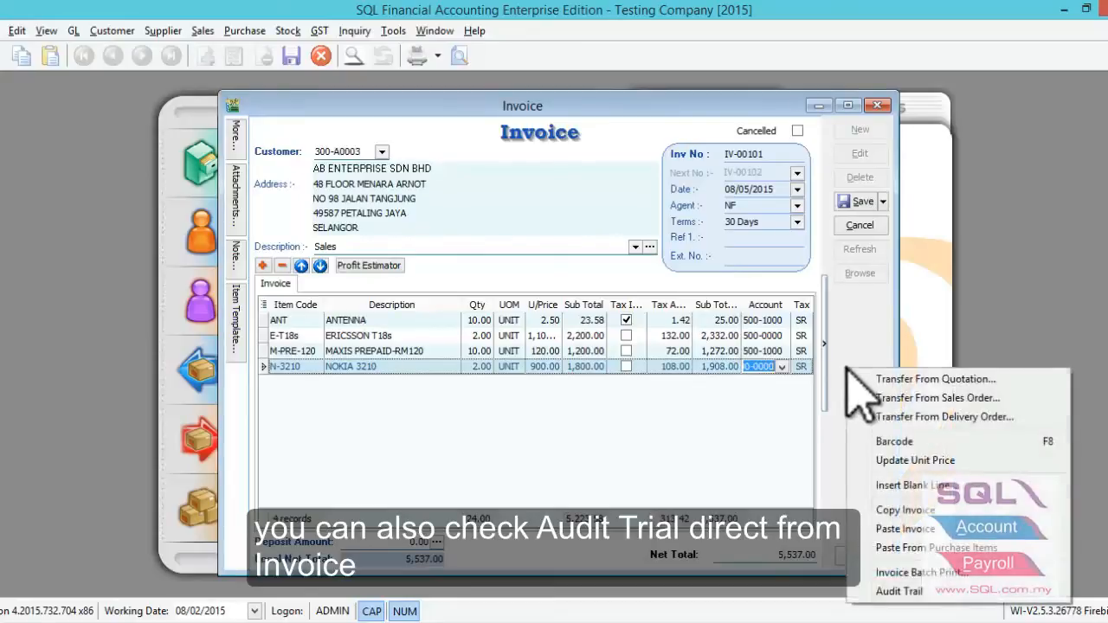
click(920, 592)
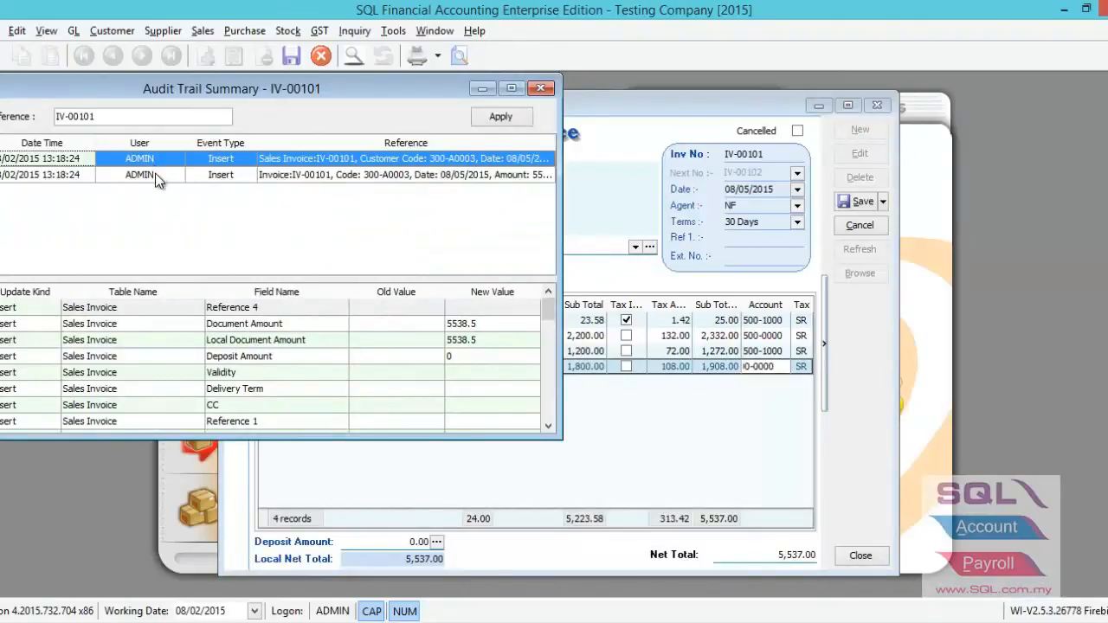
key(Escape)
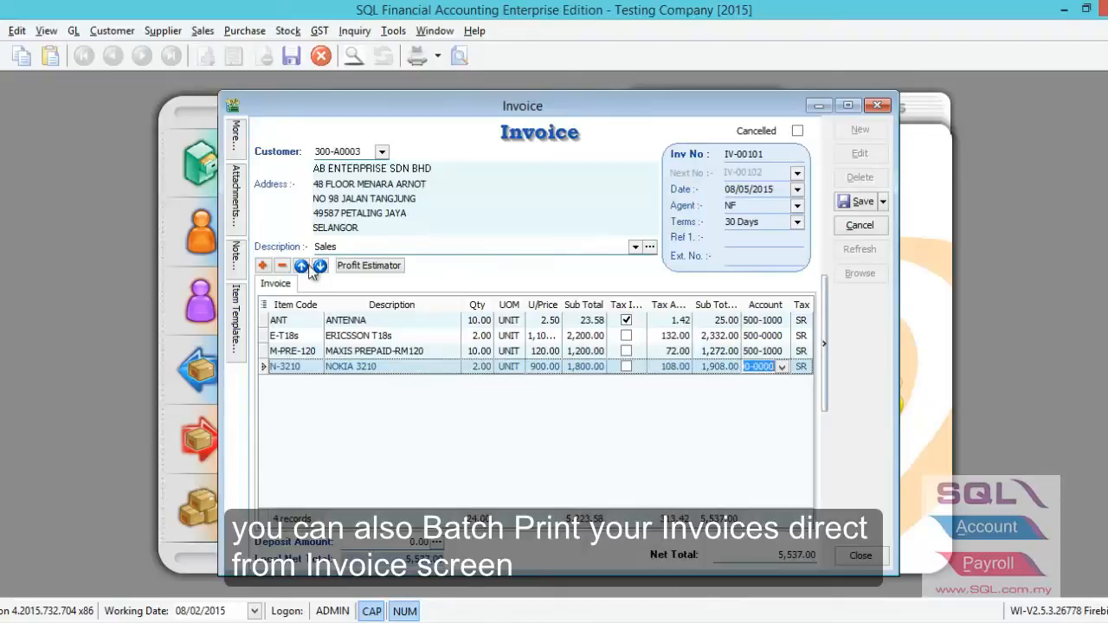
Discard the unsaved invoice changes and reopen invoice IV-00101 from the invoice list.
click(854, 226)
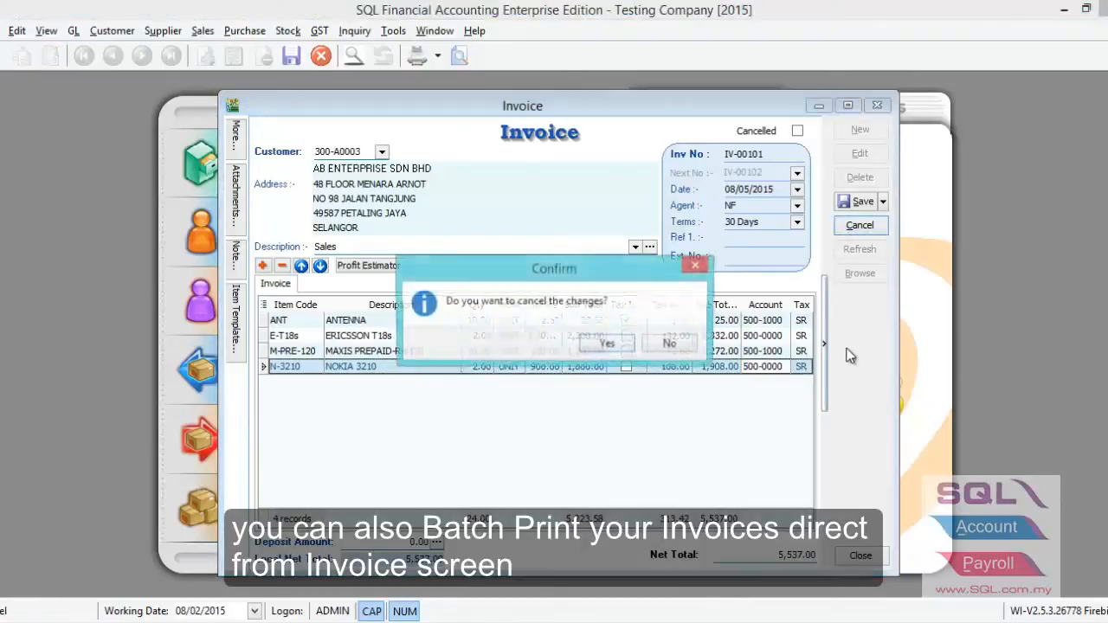
click(606, 344)
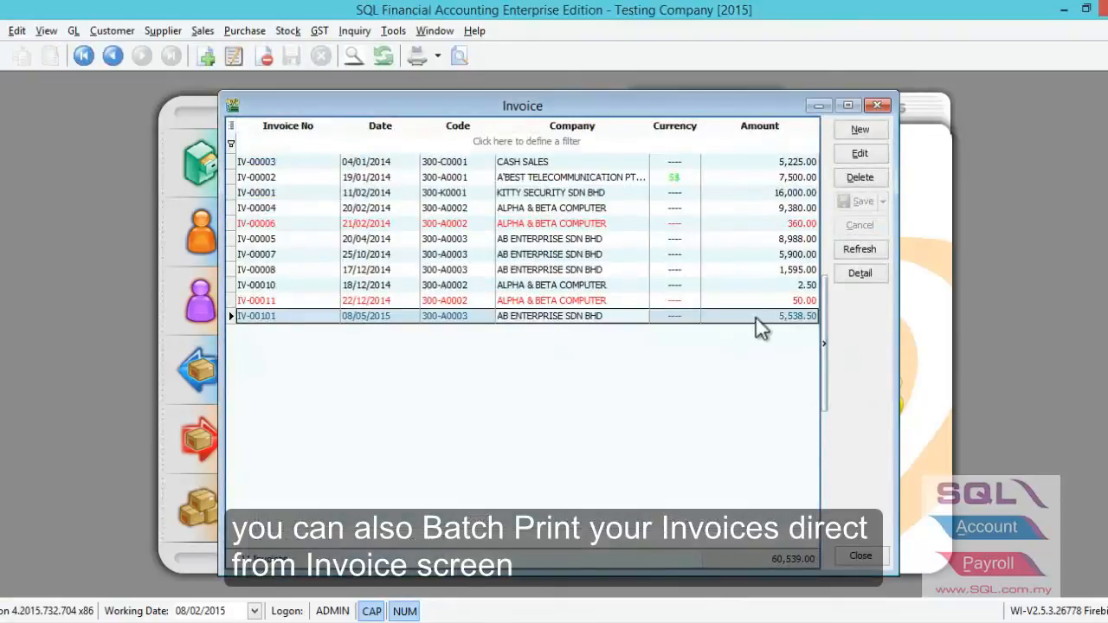
double_click(755, 314)
View the Invoice Batch Print options from the open invoice and close the document listing.
right_click(839, 364)
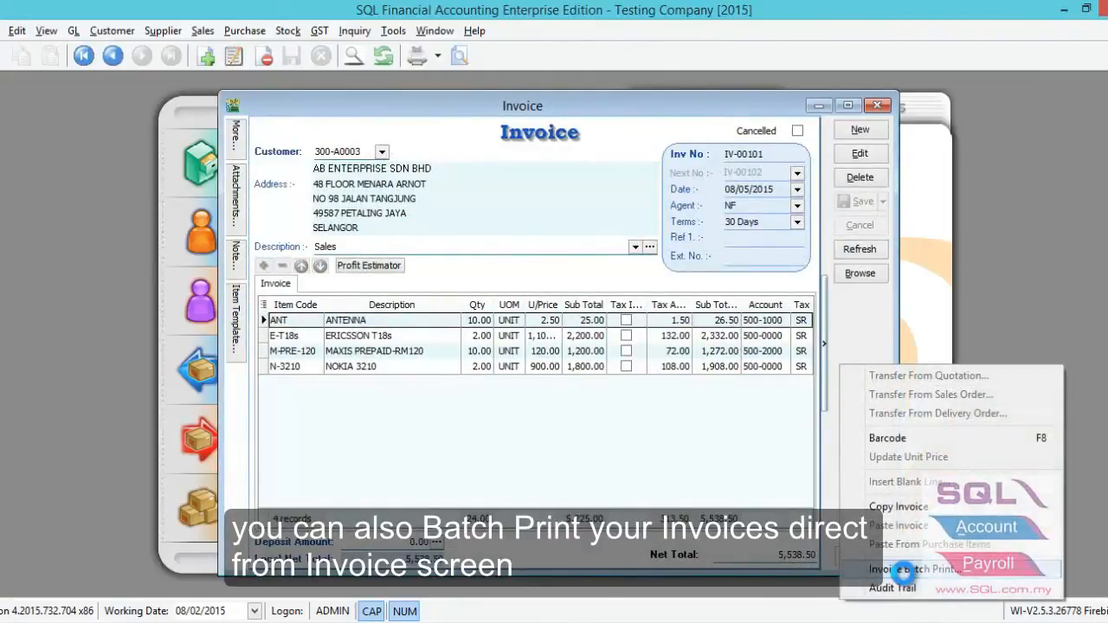
click(903, 569)
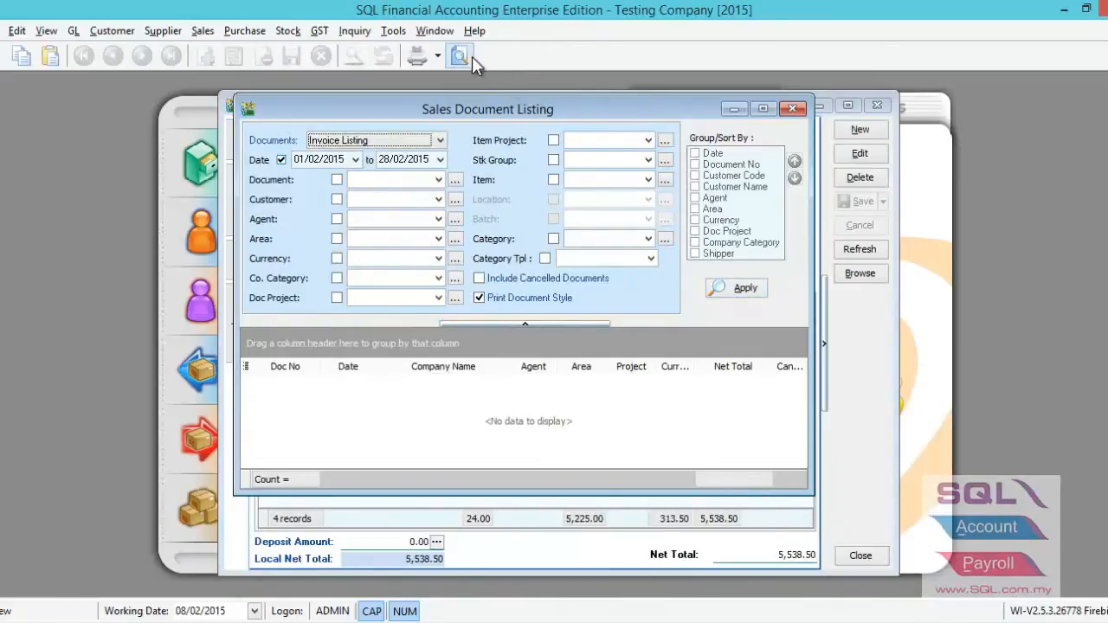
key(Escape)
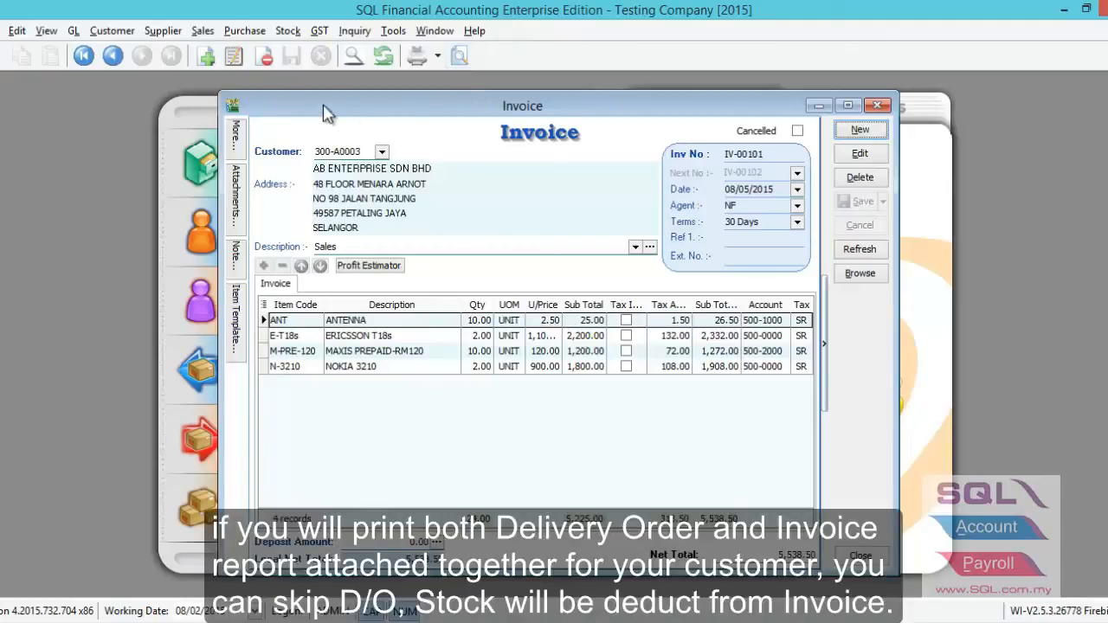
click(202, 30)
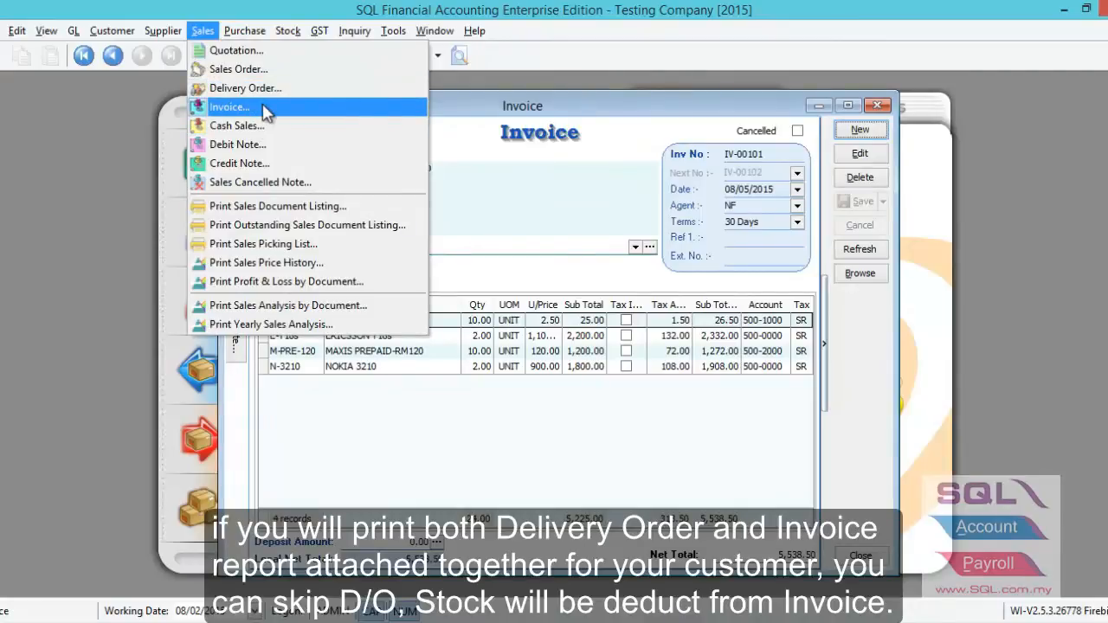
click(595, 192)
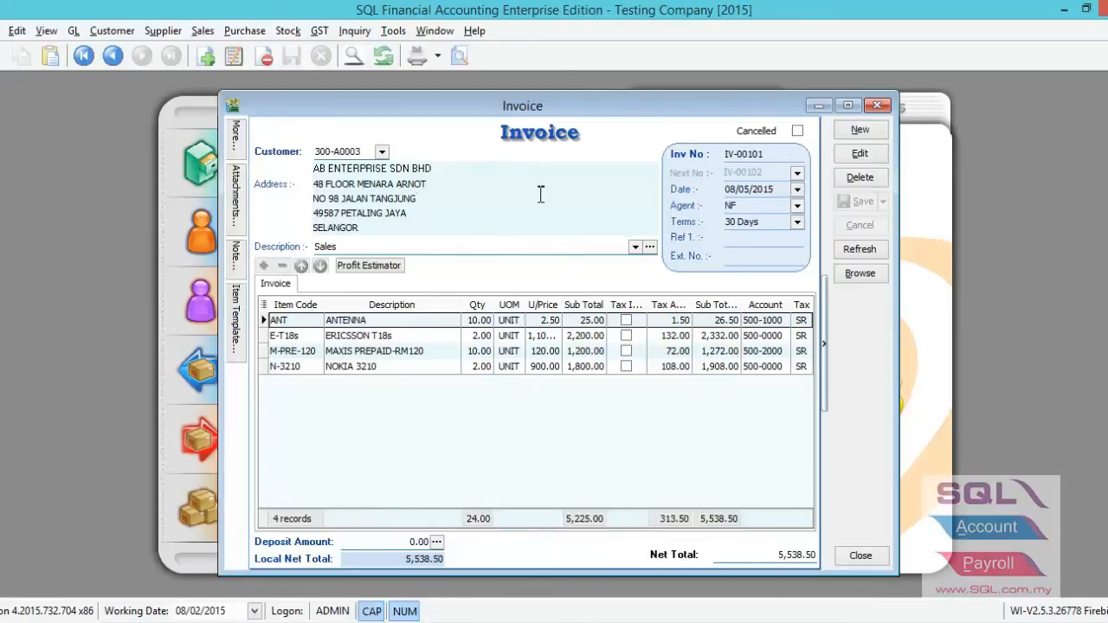
click(594, 324)
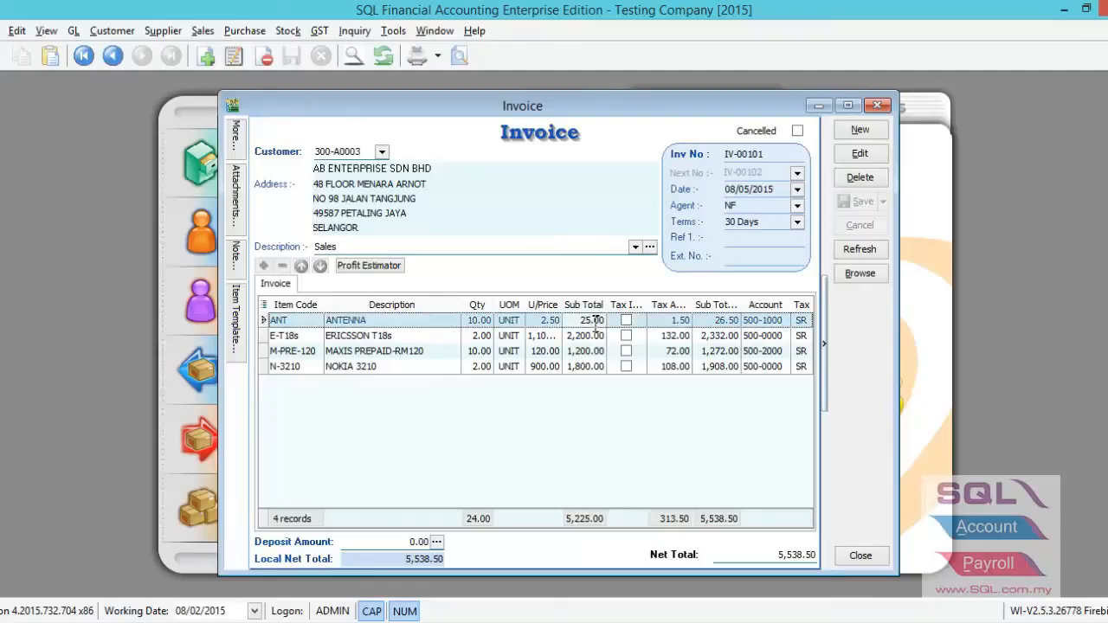
click(596, 336)
click(596, 336)
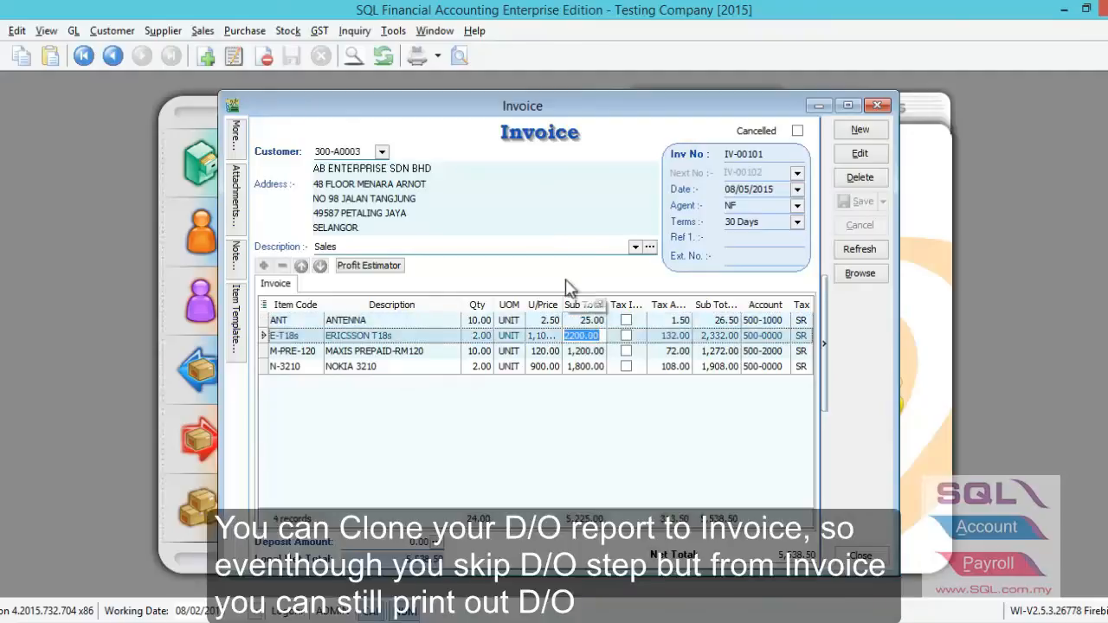
Examine the report formats available for previewing the invoice and close the selection without previewing.
click(458, 57)
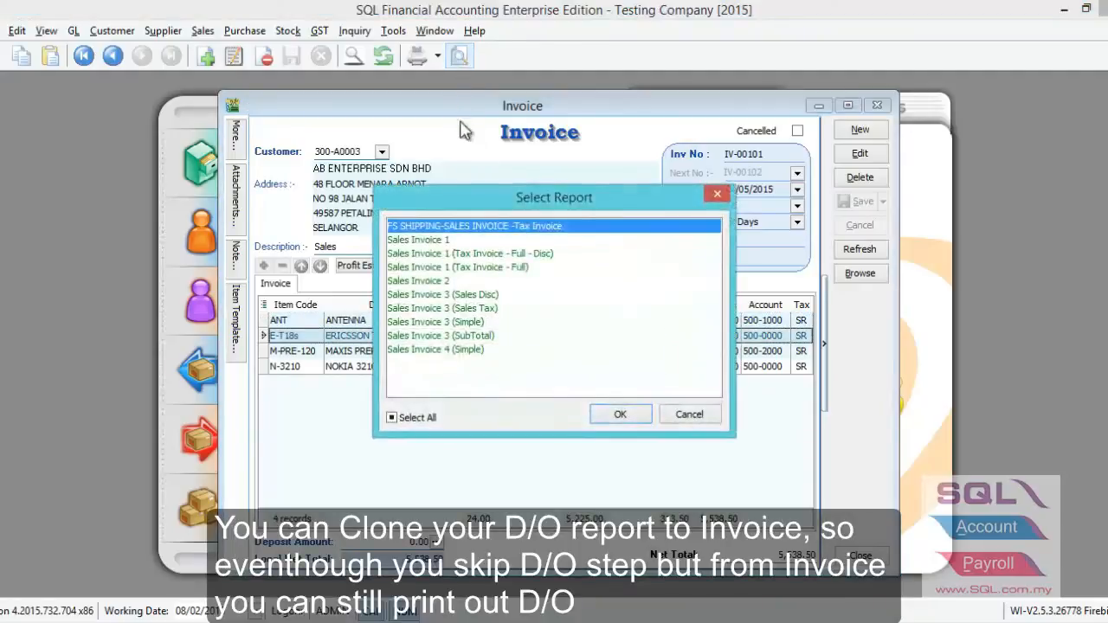
click(454, 241)
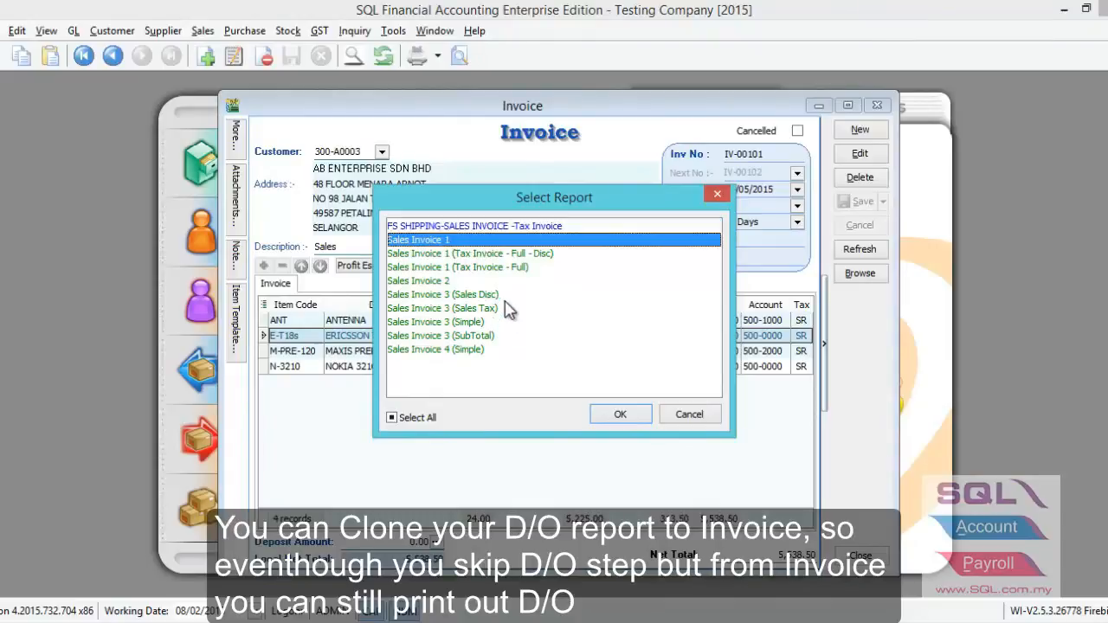
click(486, 225)
click(451, 237)
click(691, 414)
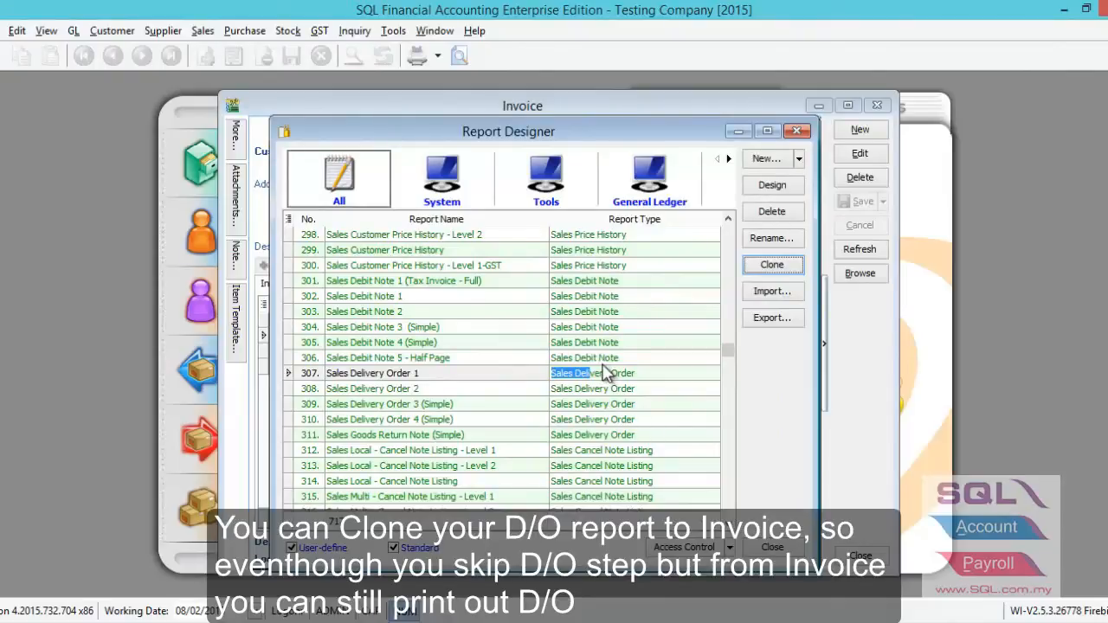
Clone the Sales Delivery Order 1 report in the Report Designer under the new name DO.
click(394, 31)
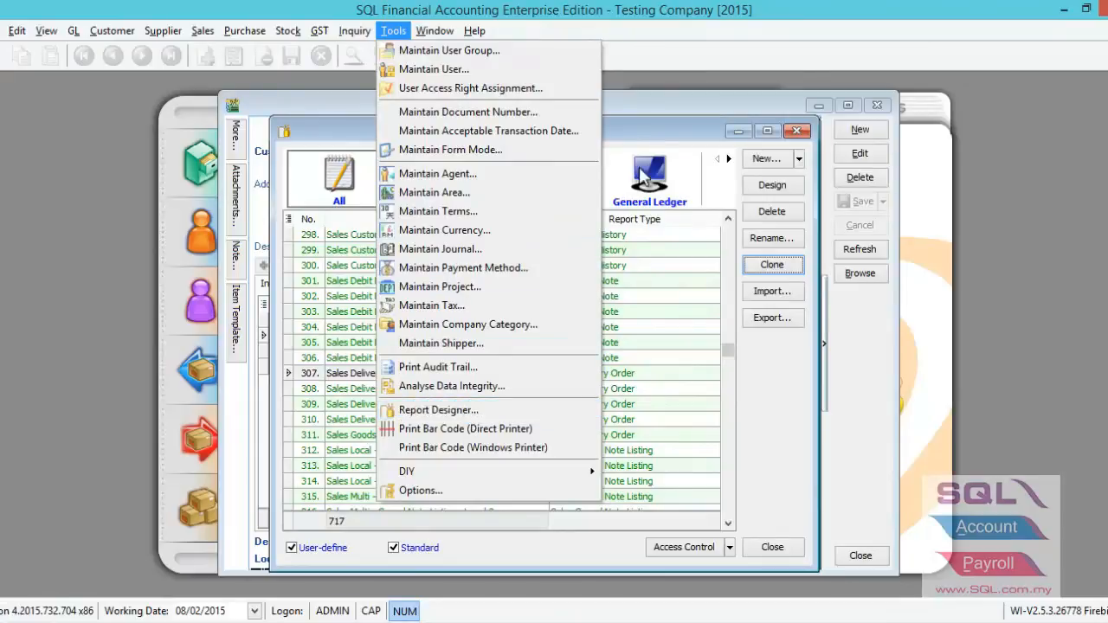
click(674, 141)
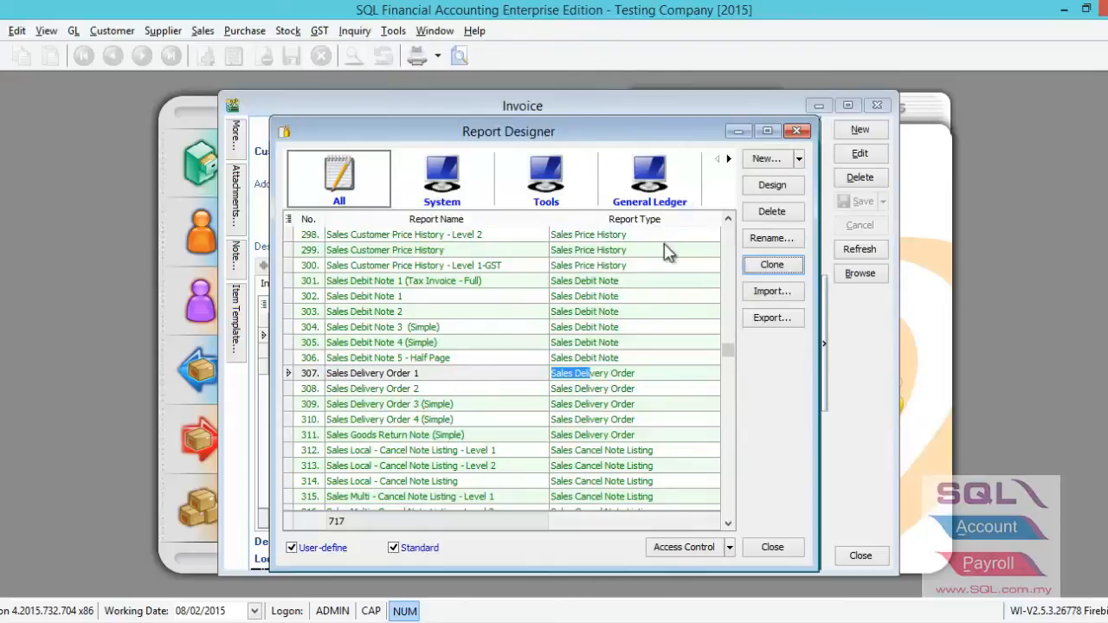
click(599, 374)
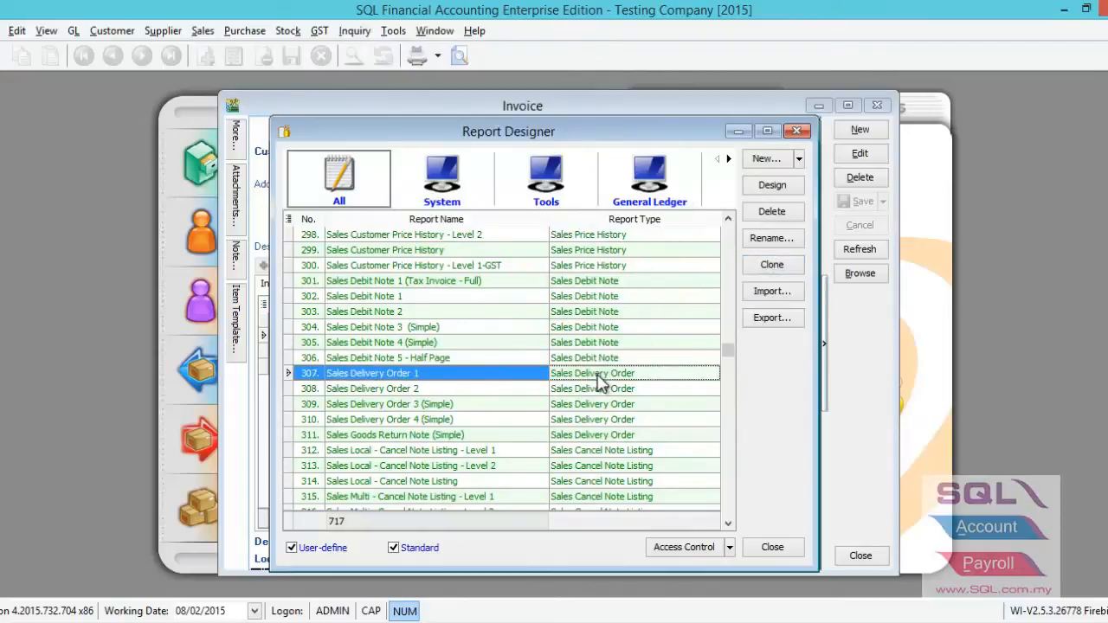
click(773, 266)
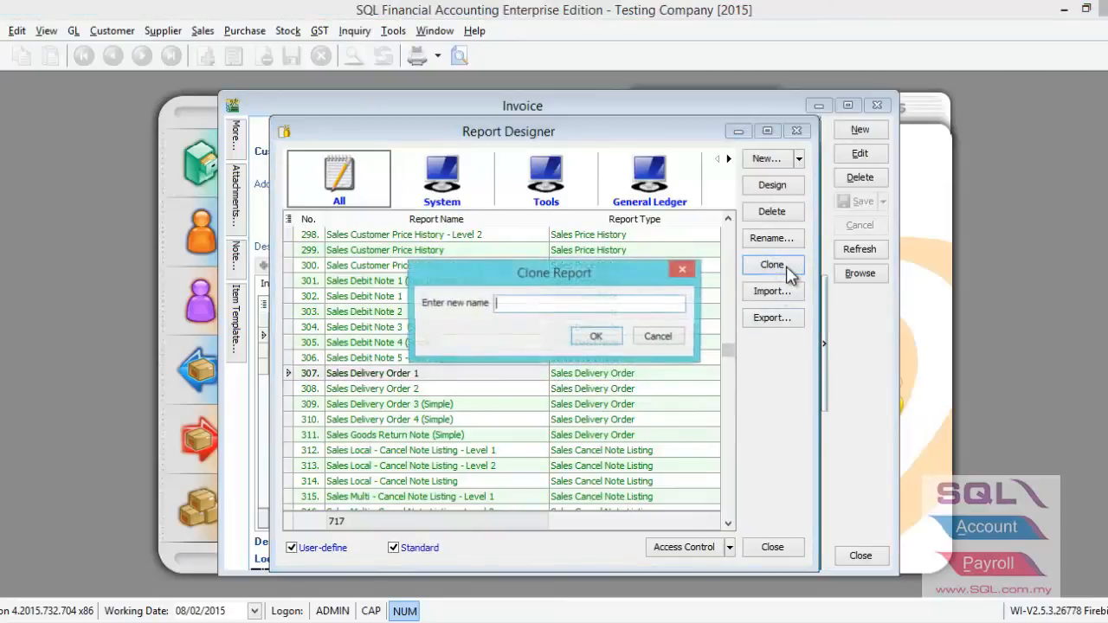
text(d)
key(BackSpace)
key(Caps_Lock)
text(DO)
click(598, 337)
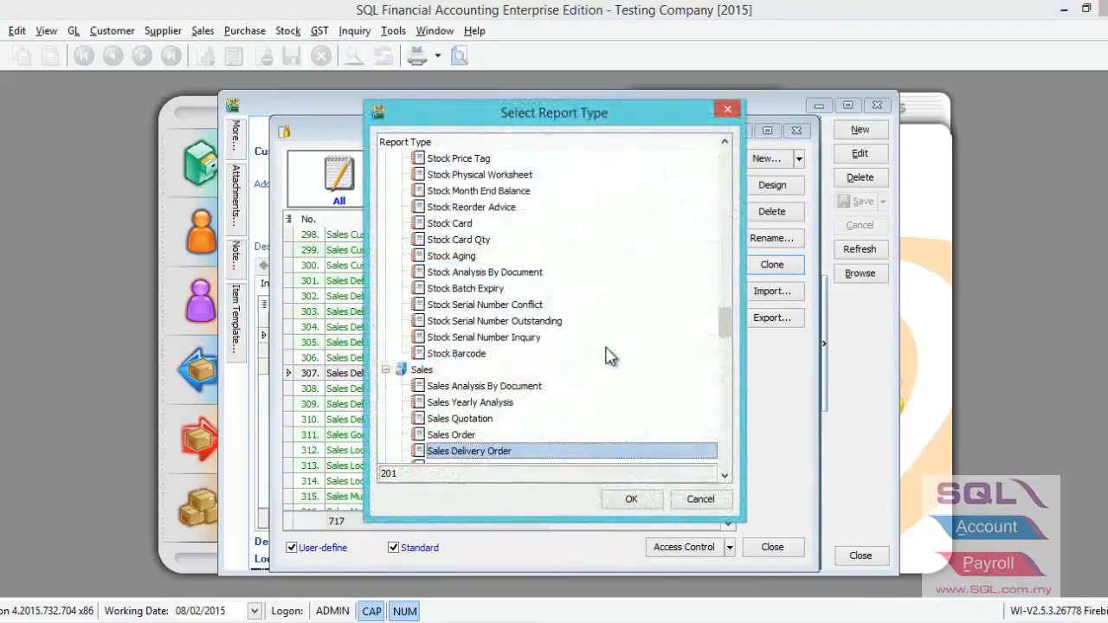
Assign the Sales Invoice report type to the cloned report and close the Report Designer.
scroll(727, 346, down, 3)
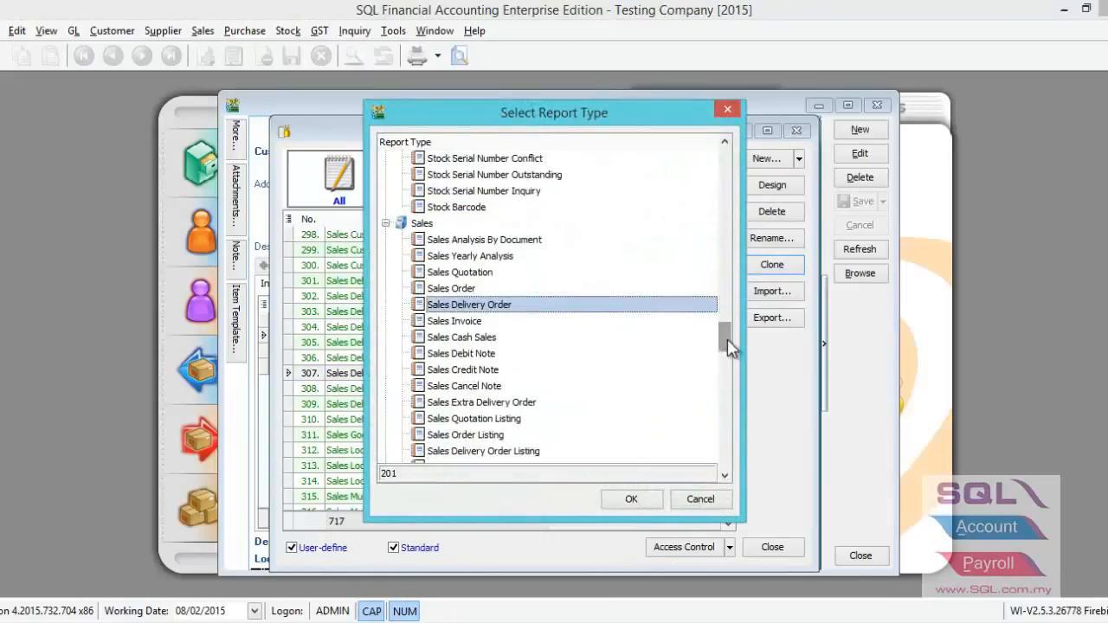
click(475, 324)
click(626, 500)
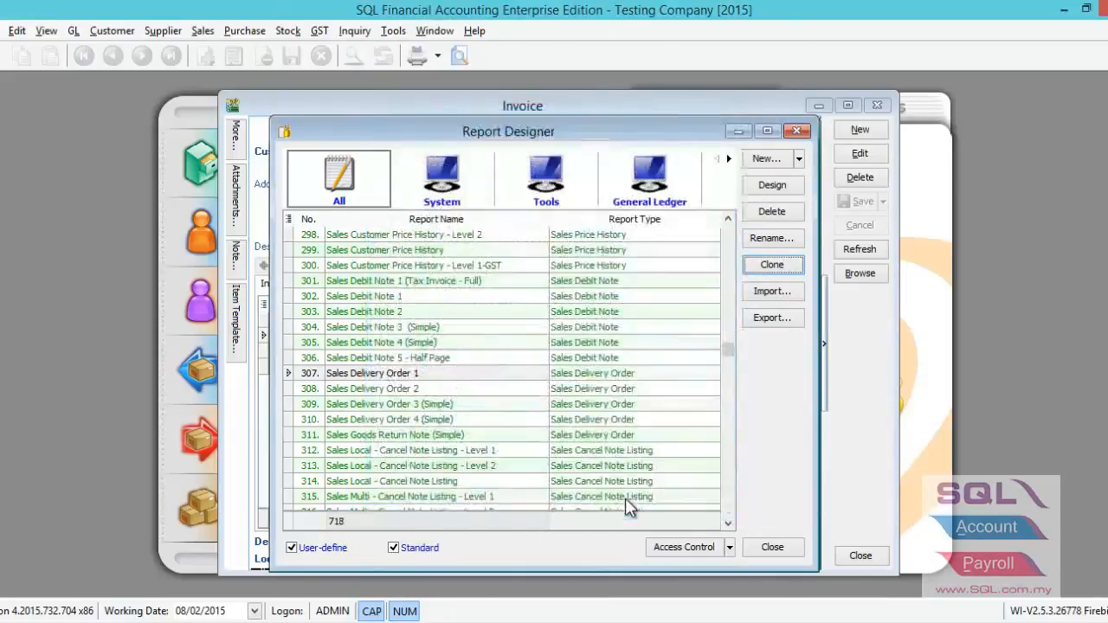
click(767, 549)
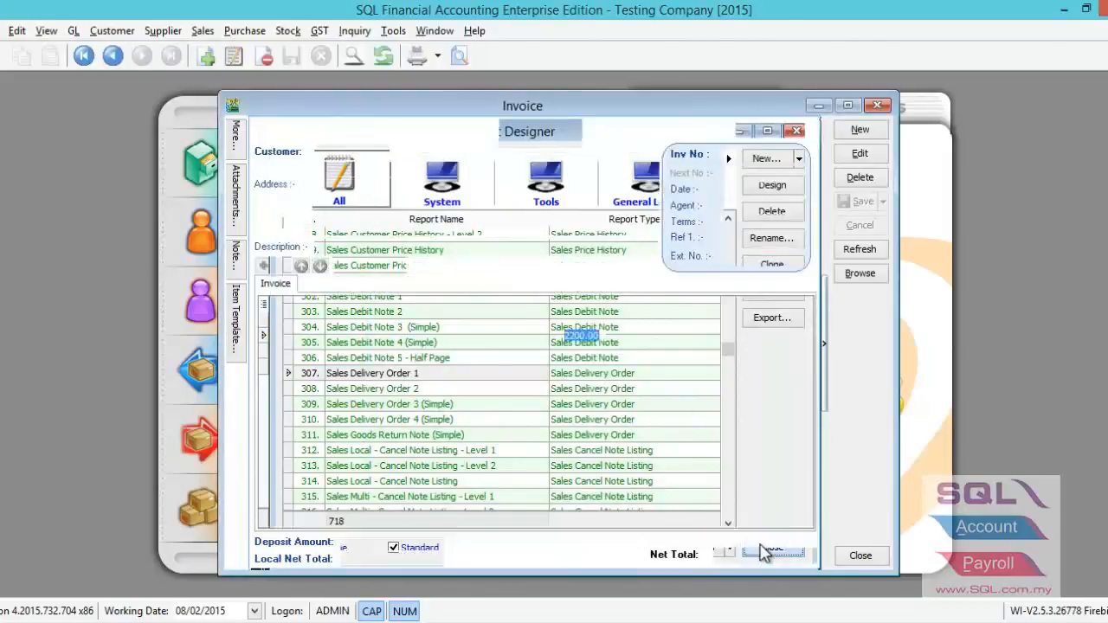
Start previewing invoice IV-00101 and select the DO report format.
click(459, 56)
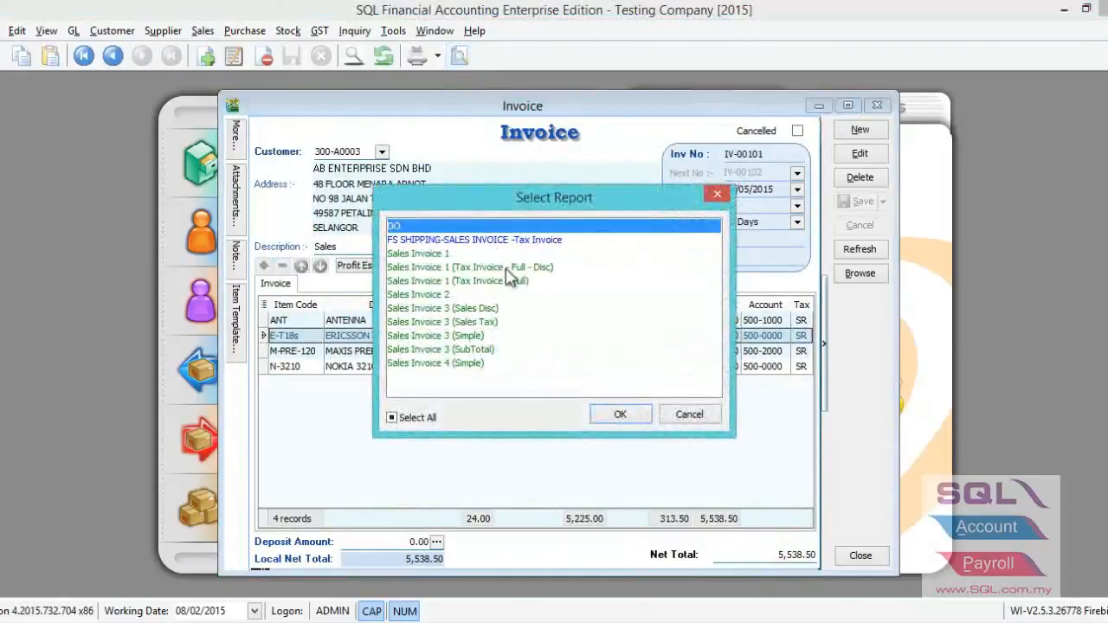
click(412, 226)
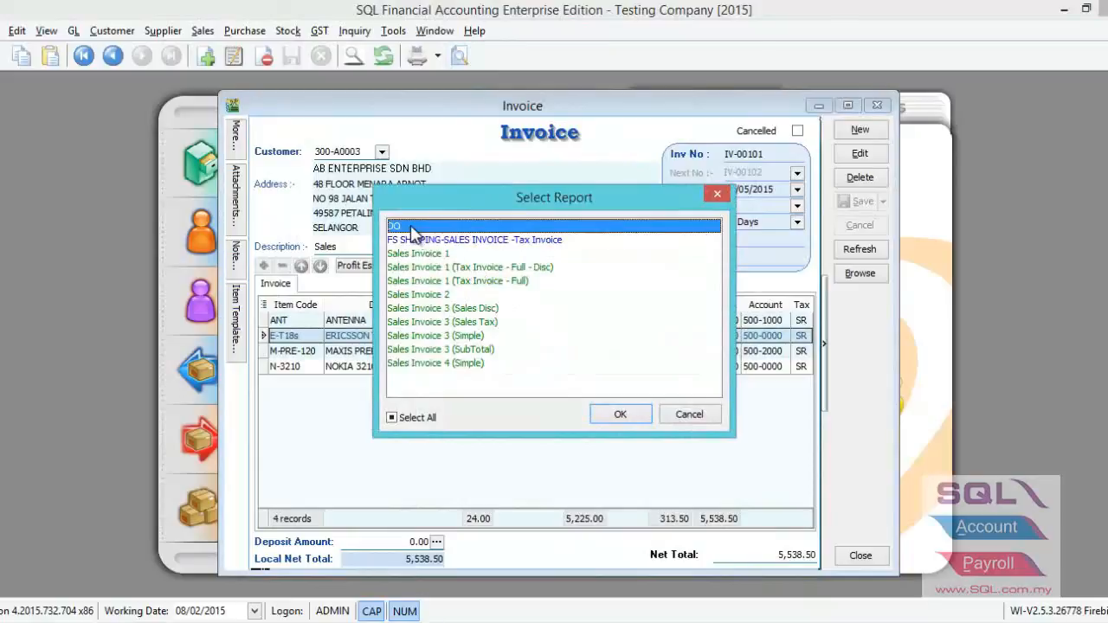